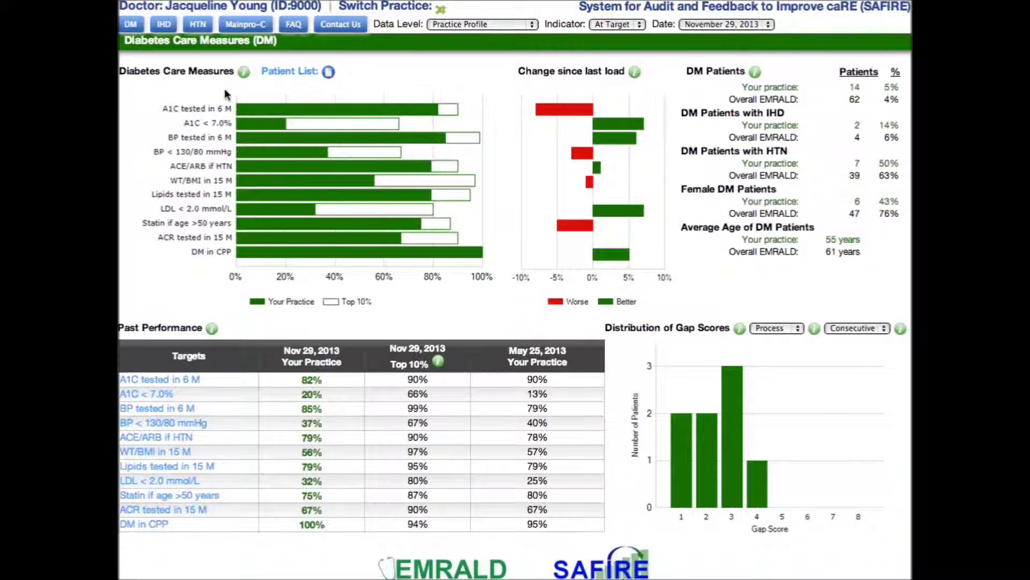
Step: View the A1C tested in 6 M score distribution, then close it
mouse_move(243, 77)
mouse_move(757, 70)
mouse_move(279, 204)
mouse_move(275, 112)
click(454, 112)
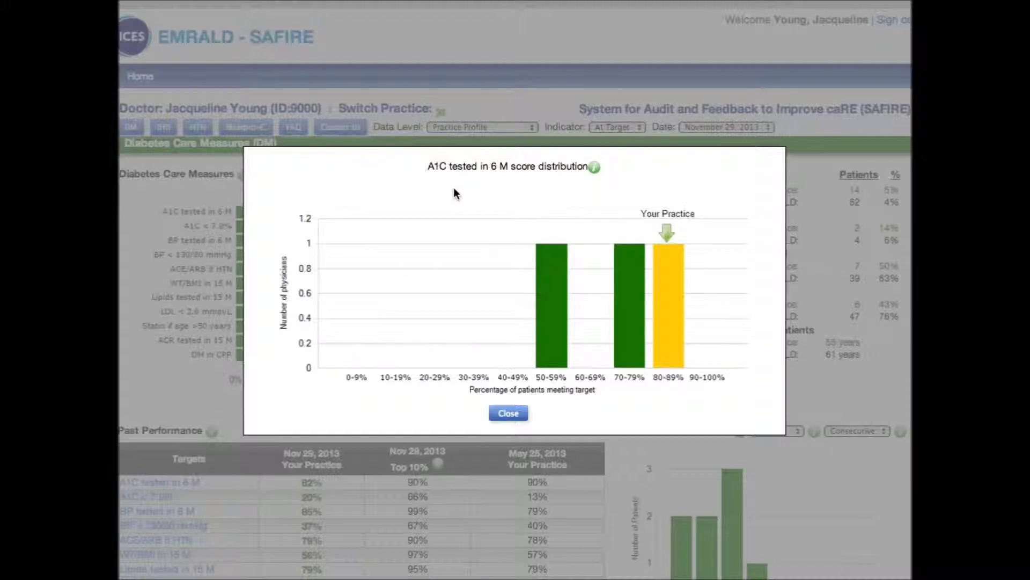
click(500, 414)
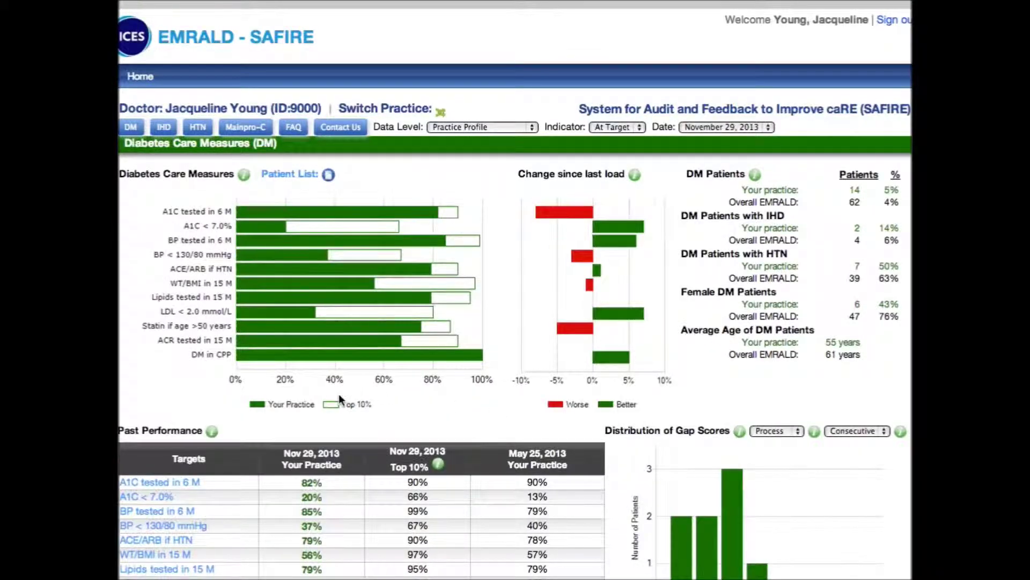
Step: Switch the gap-score chart to Outcome, then Overall, then back to Process measures
scroll(339, 395, down, 3)
scroll(339, 393, down, 1)
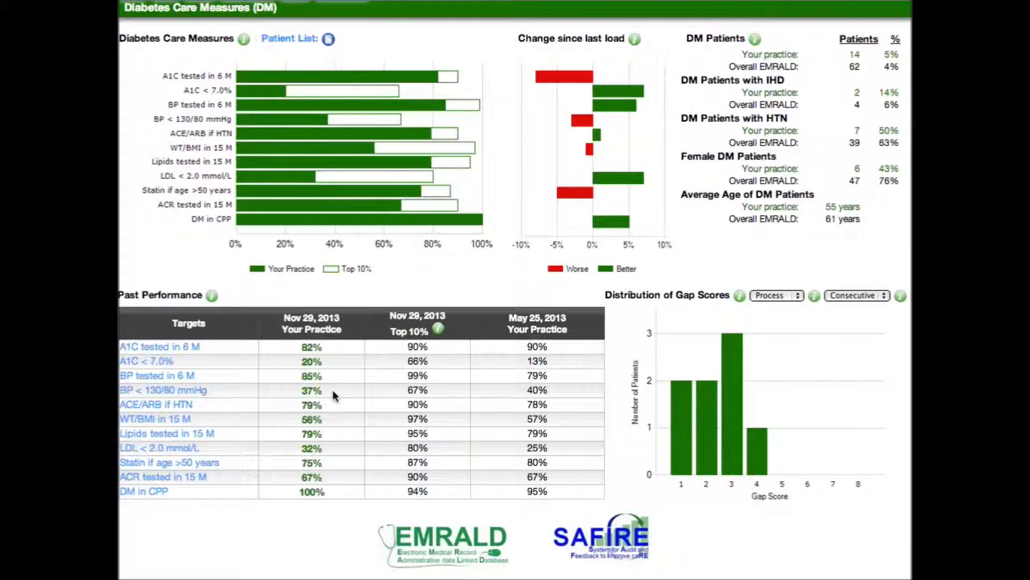
scroll(333, 389, up, 2)
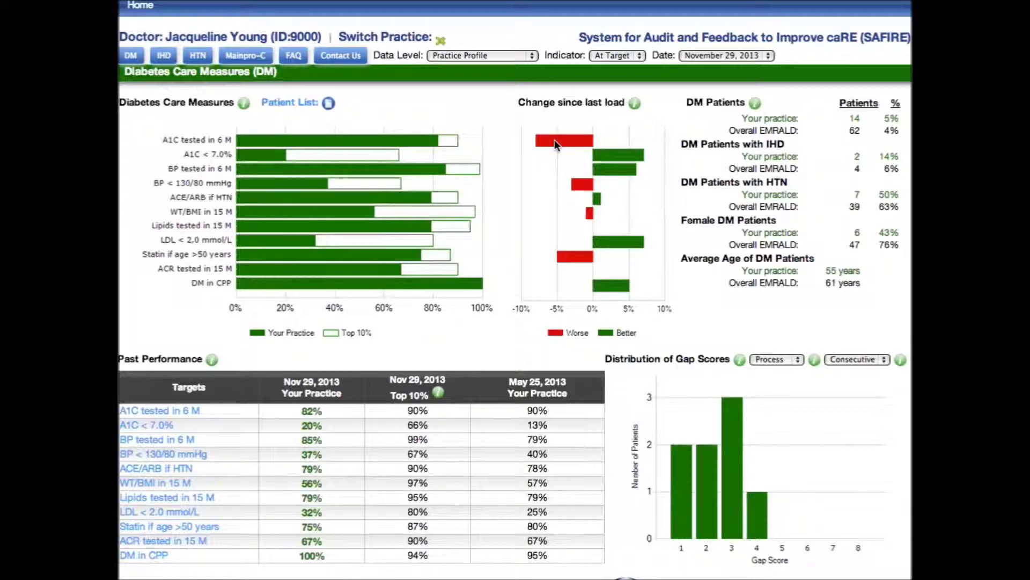
mouse_move(555, 139)
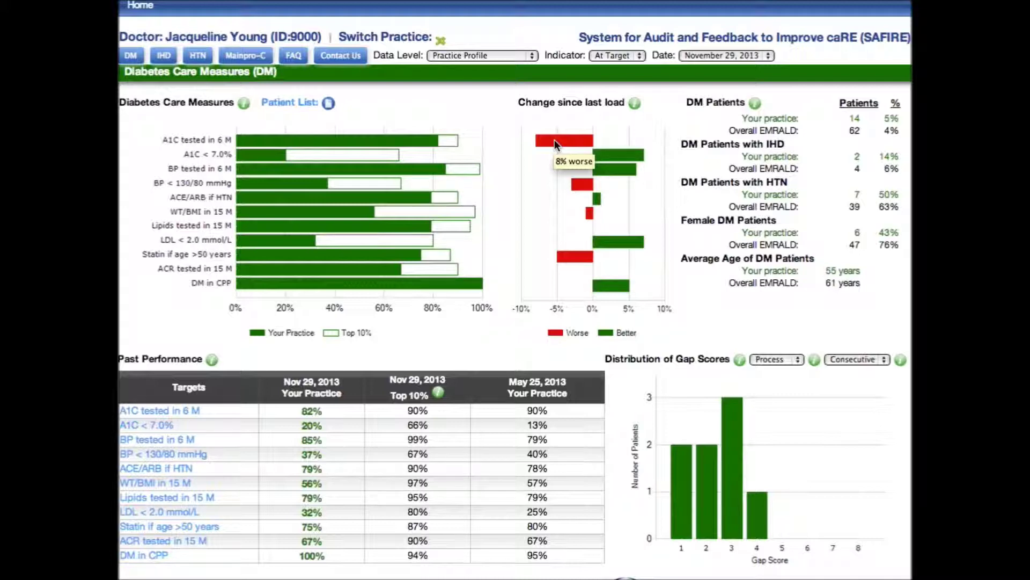
scroll(675, 251, down, 3)
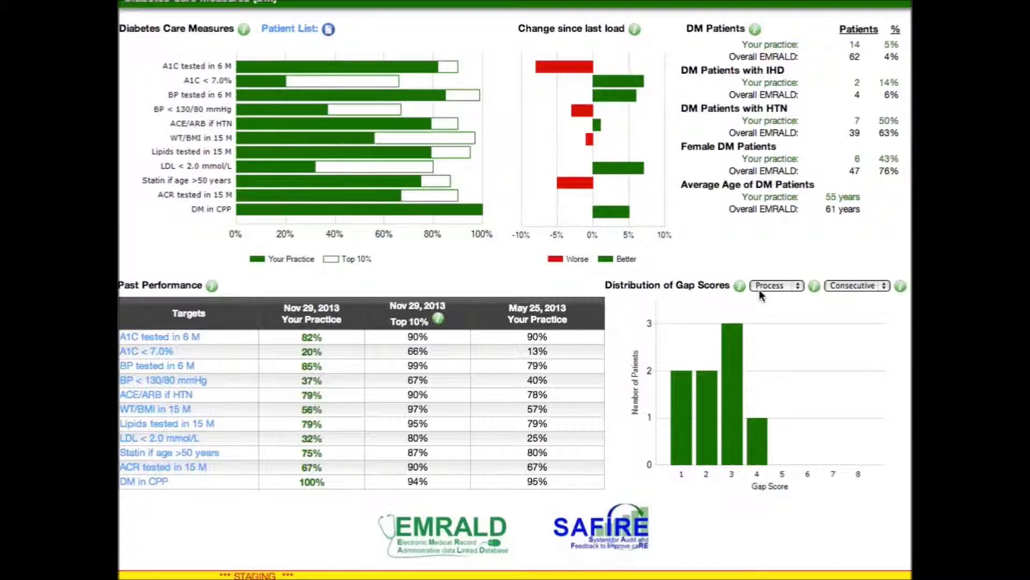
click(773, 285)
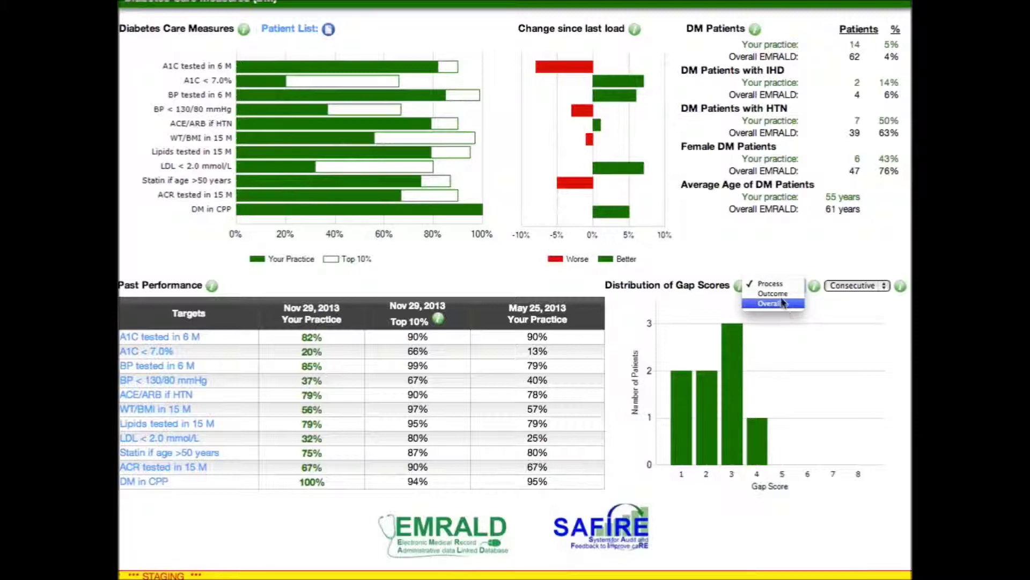
click(780, 295)
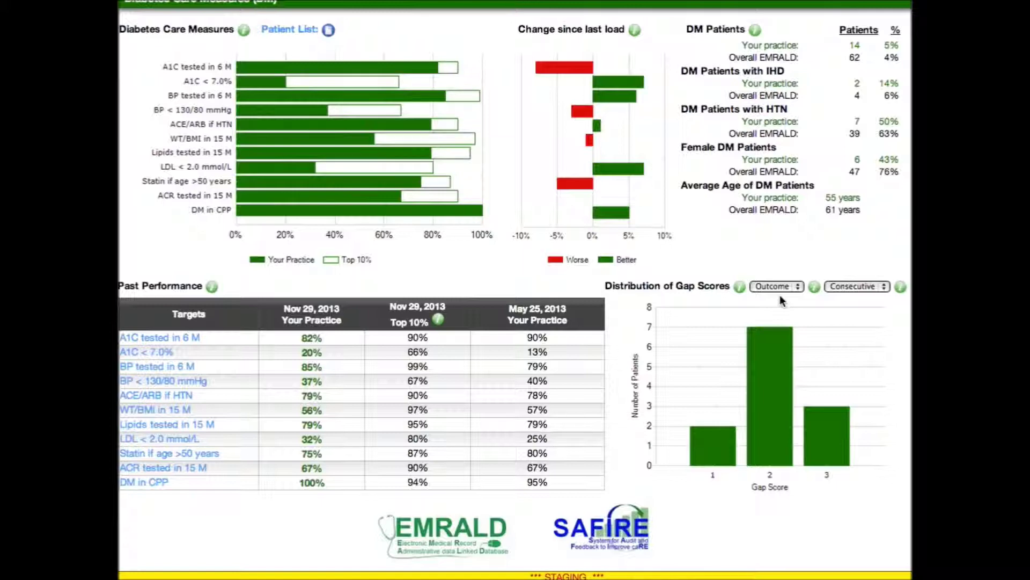
click(794, 287)
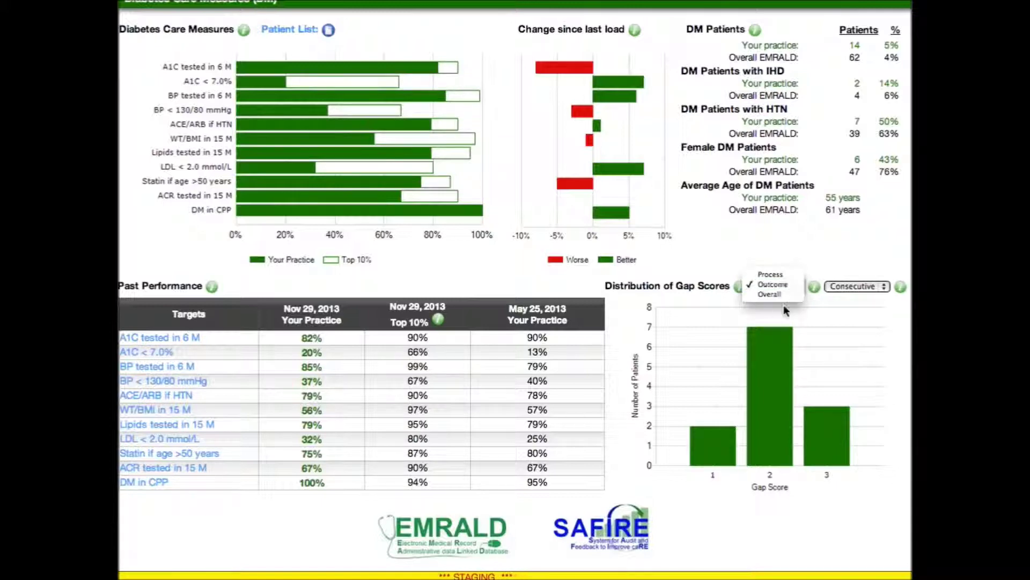
click(775, 294)
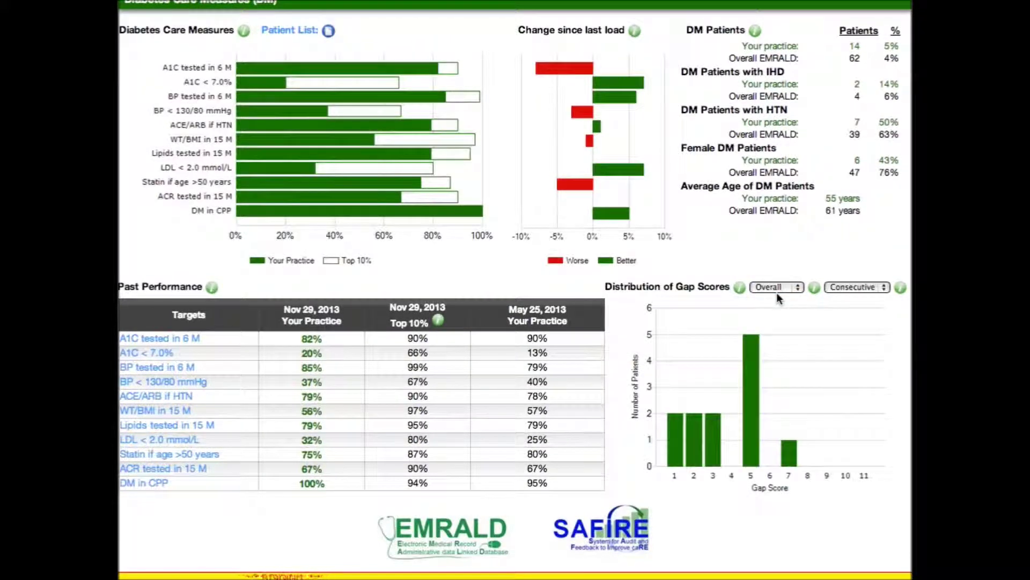
click(776, 289)
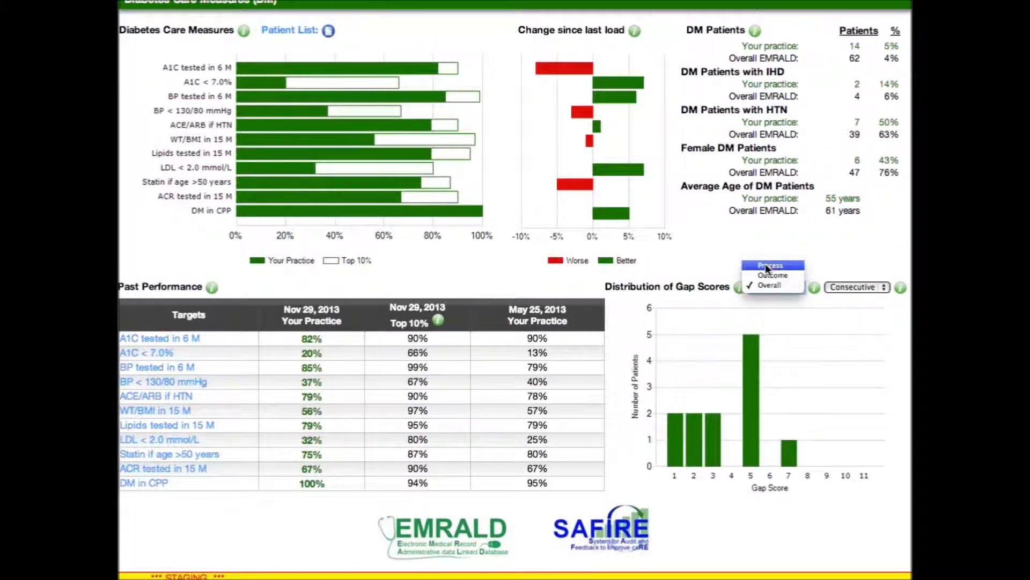
click(766, 265)
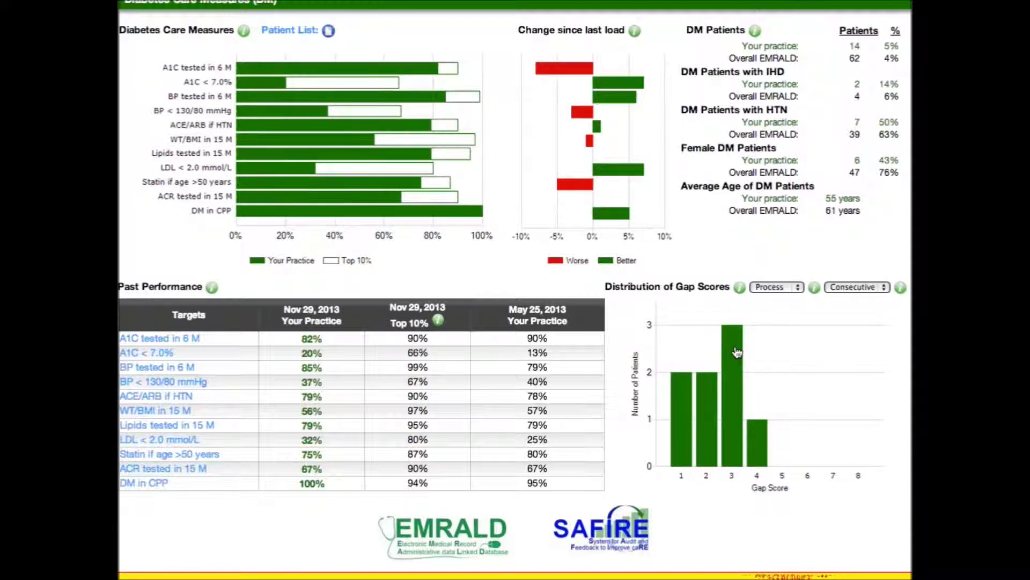
Step: Change the gap-score distribution from Consecutive to Cumulative and inspect its bars and percent line
mouse_move(737, 352)
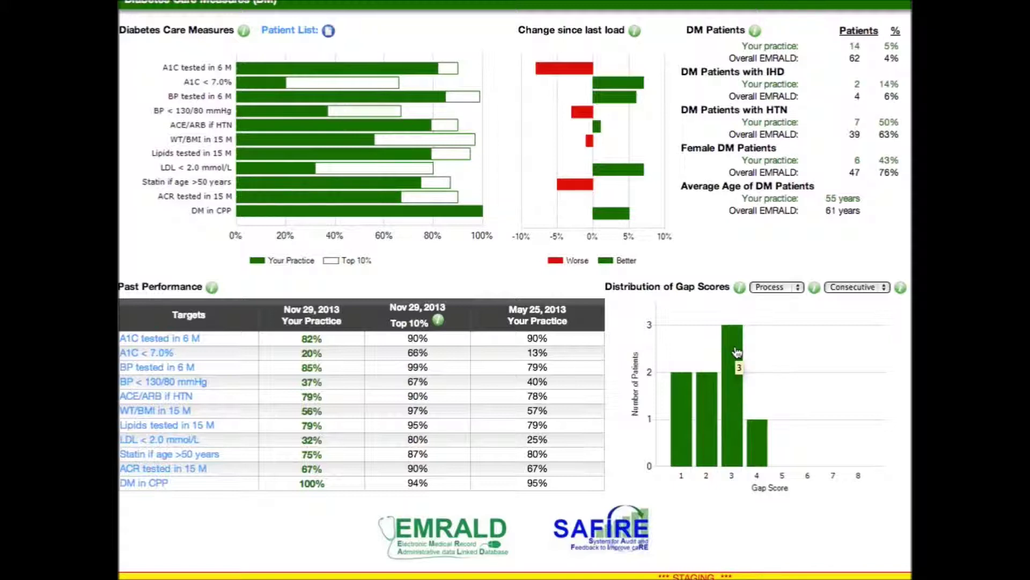
mouse_move(758, 439)
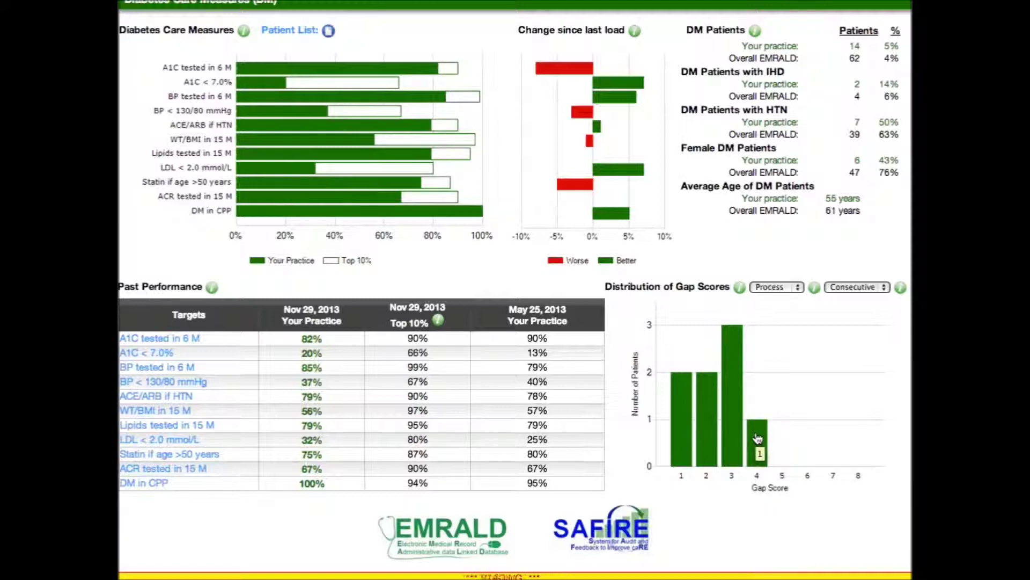
click(843, 288)
click(841, 296)
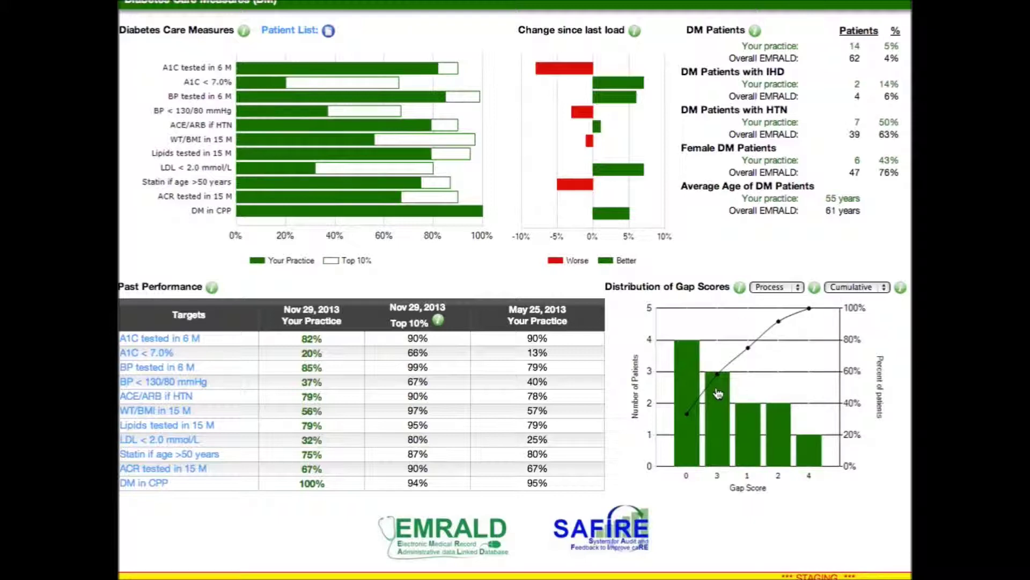
mouse_move(718, 394)
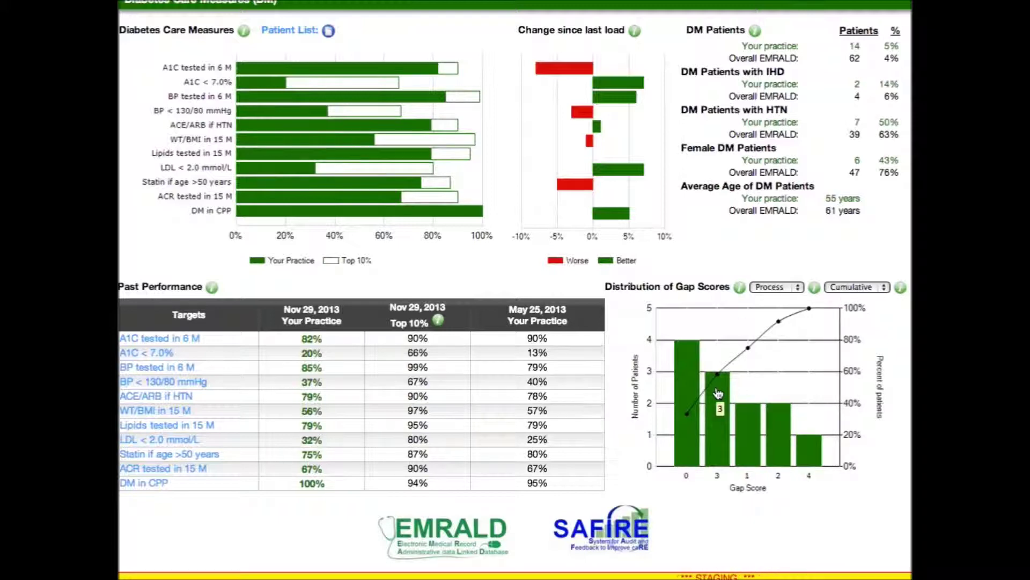
mouse_move(808, 444)
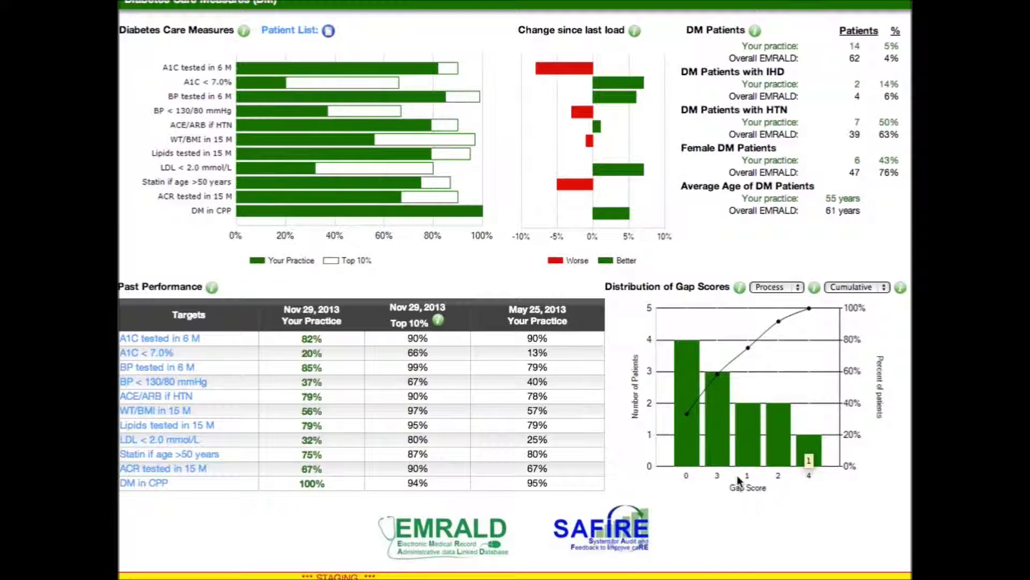
mouse_move(721, 427)
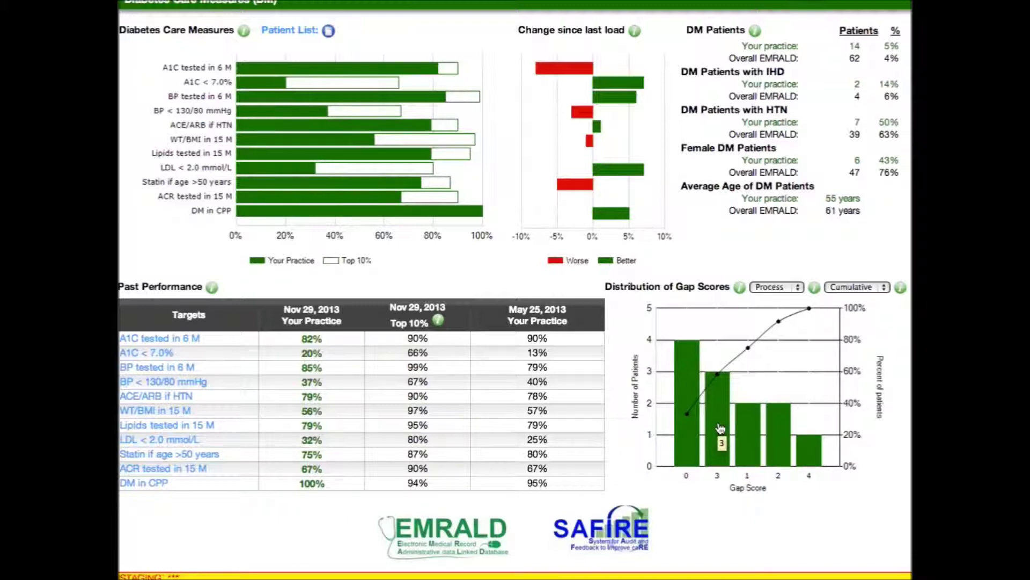
Step: Open the Patient List behind the gap score 3 bar, showing 3 DM patients
click(721, 428)
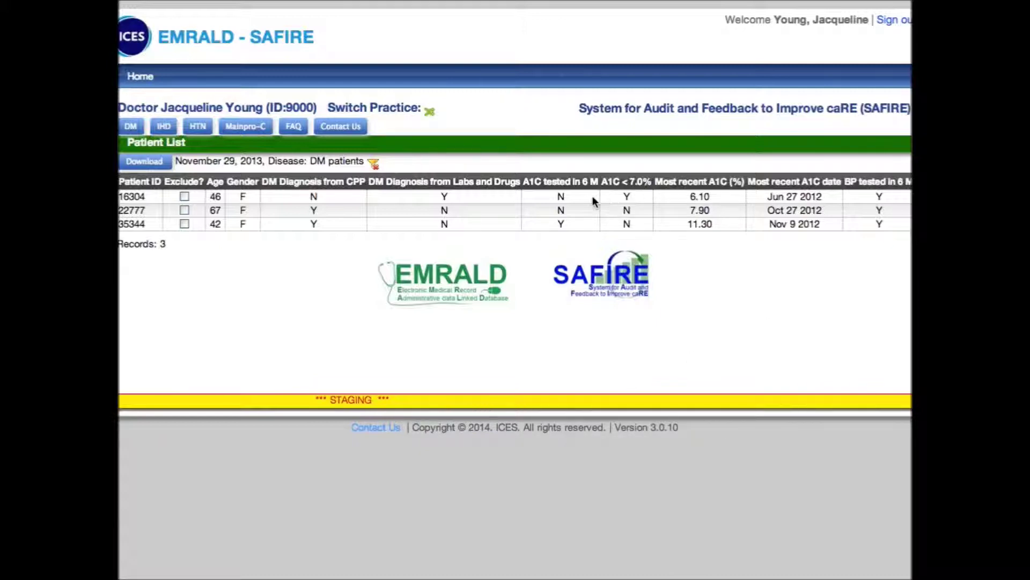
Step: Remove the gap-score filter and scroll across the Patient List columns
click(373, 163)
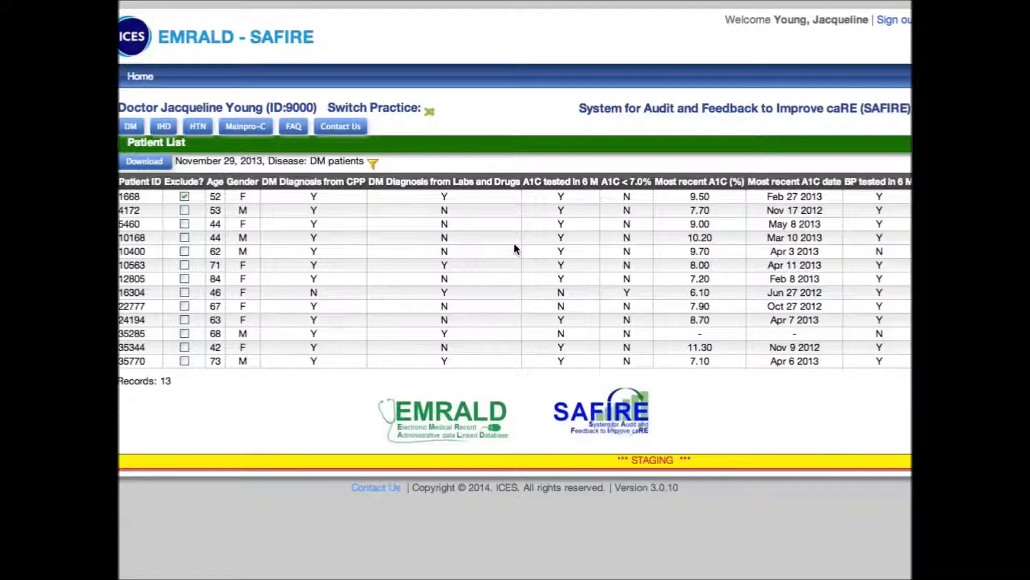
scroll(513, 243, right, 10)
scroll(515, 248, right, 20)
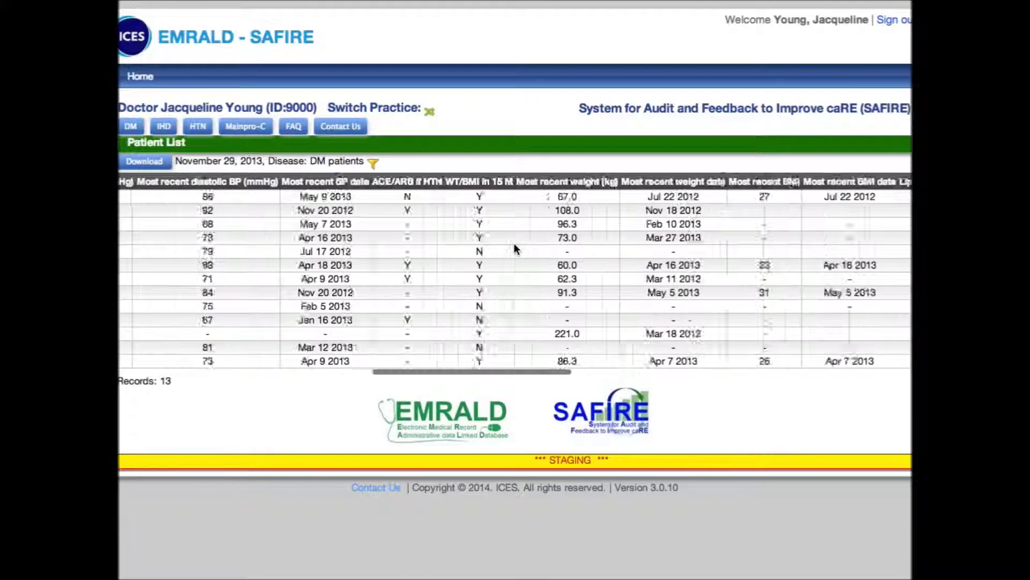
scroll(513, 243, right, 20)
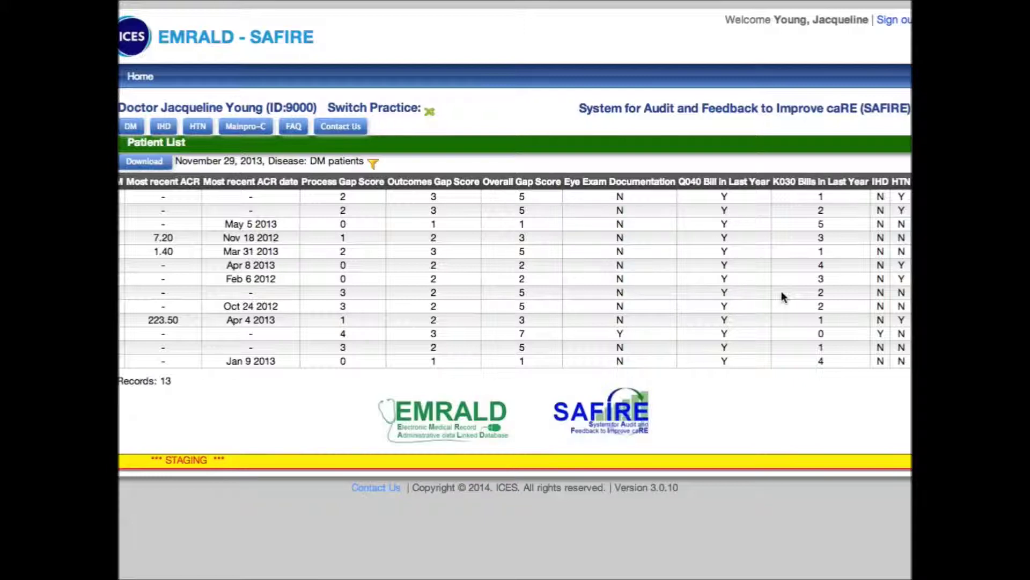
scroll(332, 304, left, 15)
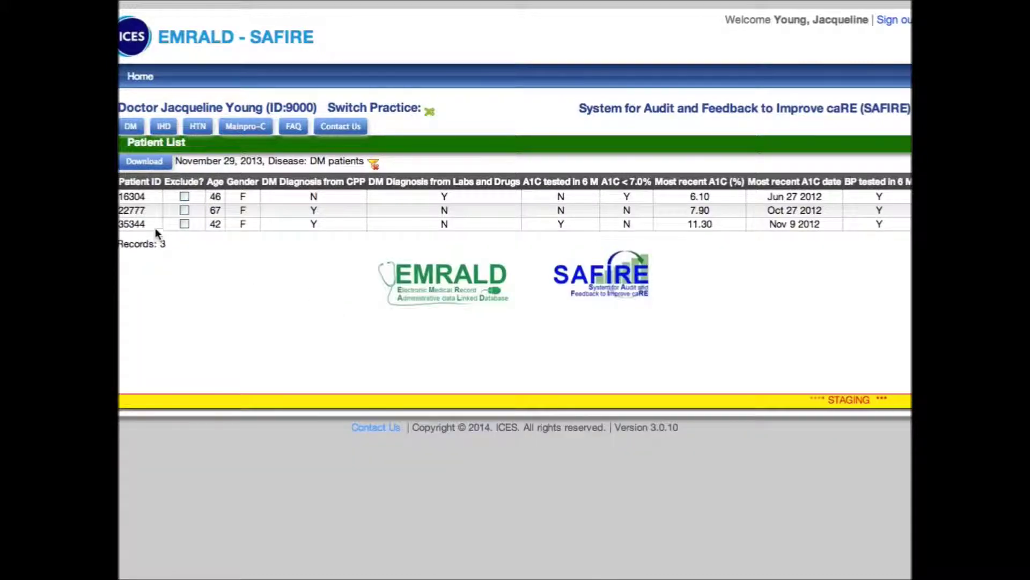
Step: Unfilter the list, then exclude the first two patients with Palliative as the reason
click(374, 164)
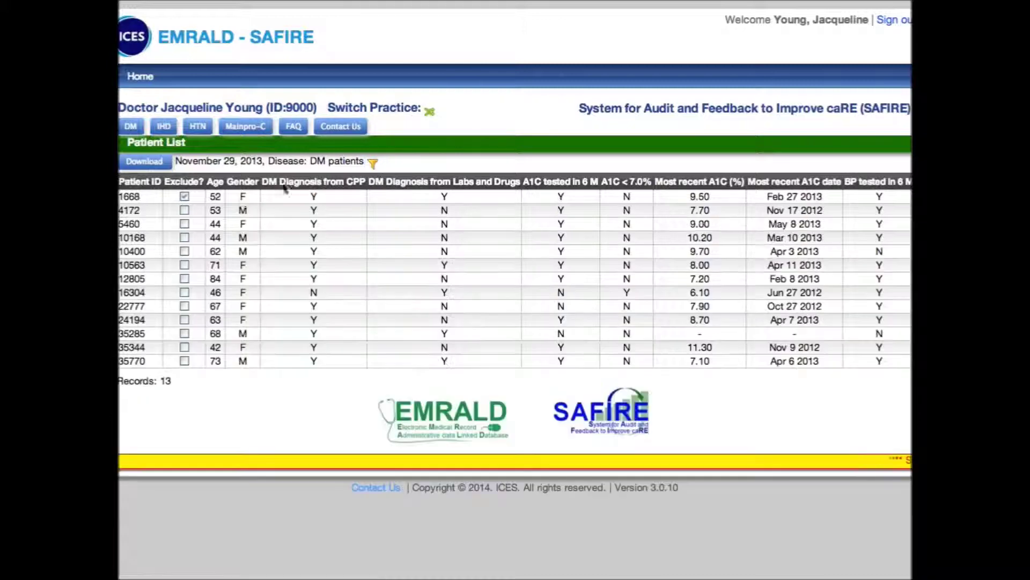
click(186, 197)
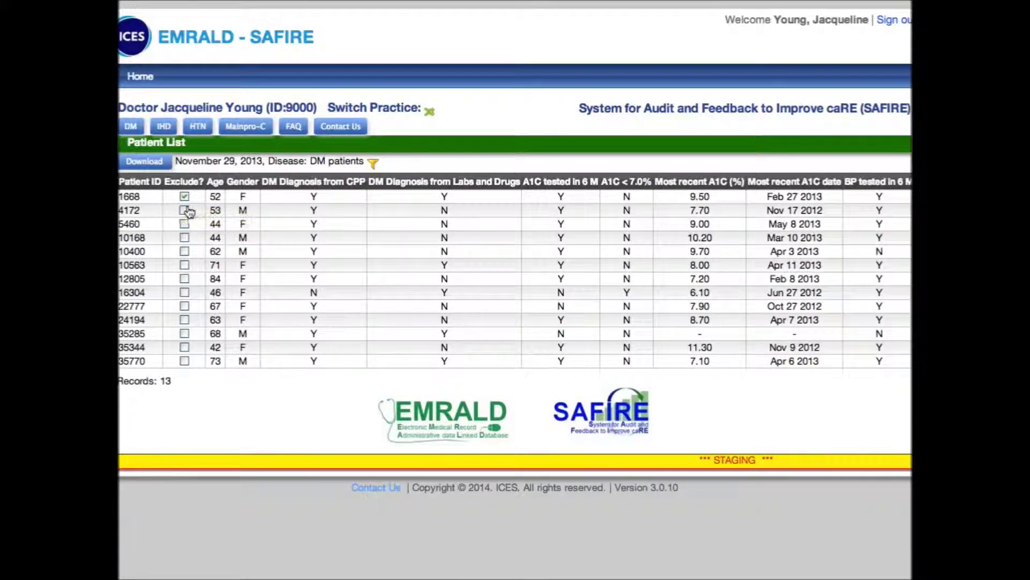
click(186, 213)
click(419, 277)
click(485, 344)
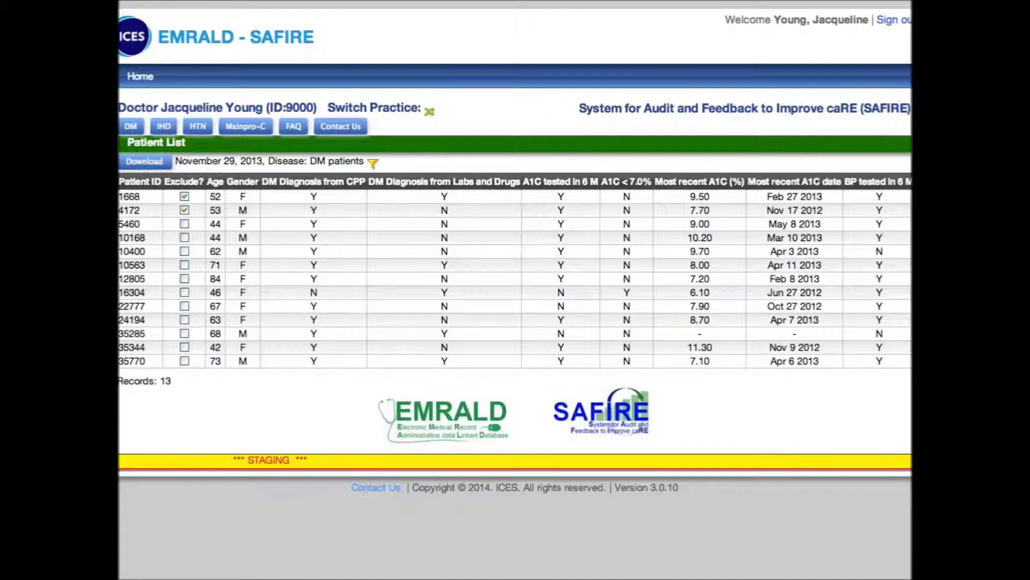
Step: Go back to the Diabetes Care Measures dashboard via the DM tab
click(132, 128)
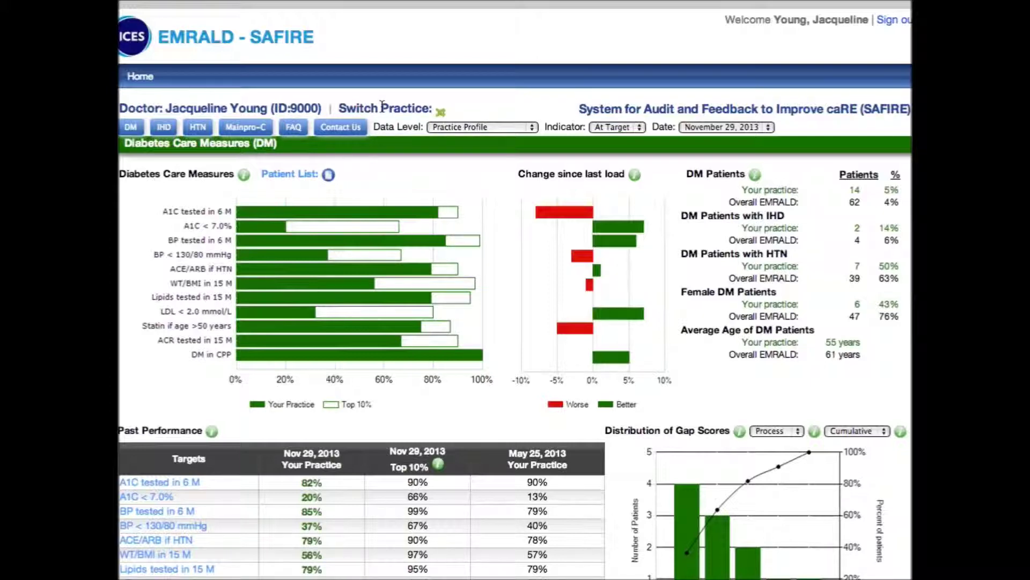
Step: Pick the doctor's own practice in Select Practice Profile and reload its dashboard
click(441, 113)
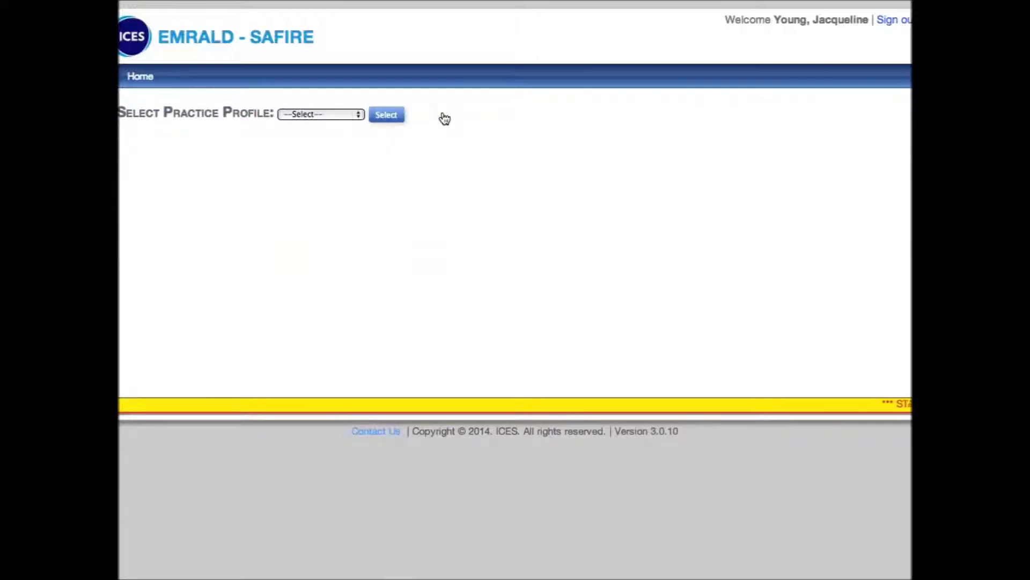
click(357, 115)
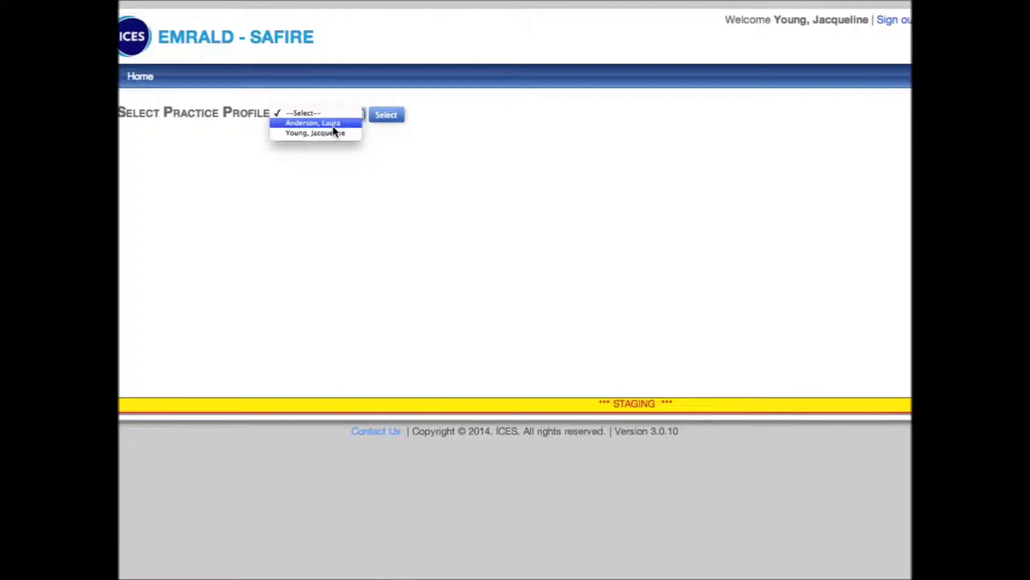
click(333, 133)
click(384, 117)
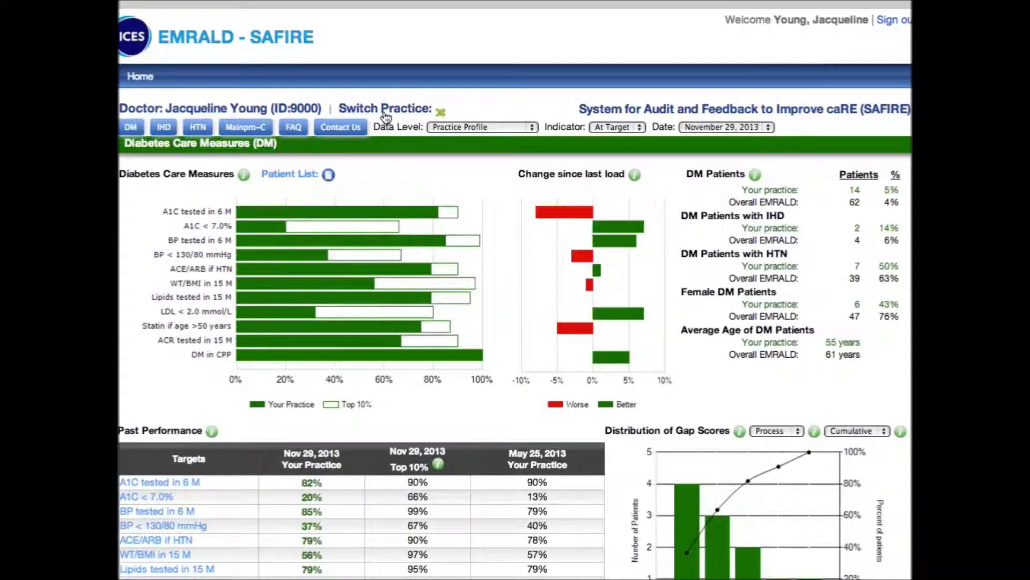
Step: Open the Data Level dropdown on the Diabetes Care Measures dashboard
click(447, 128)
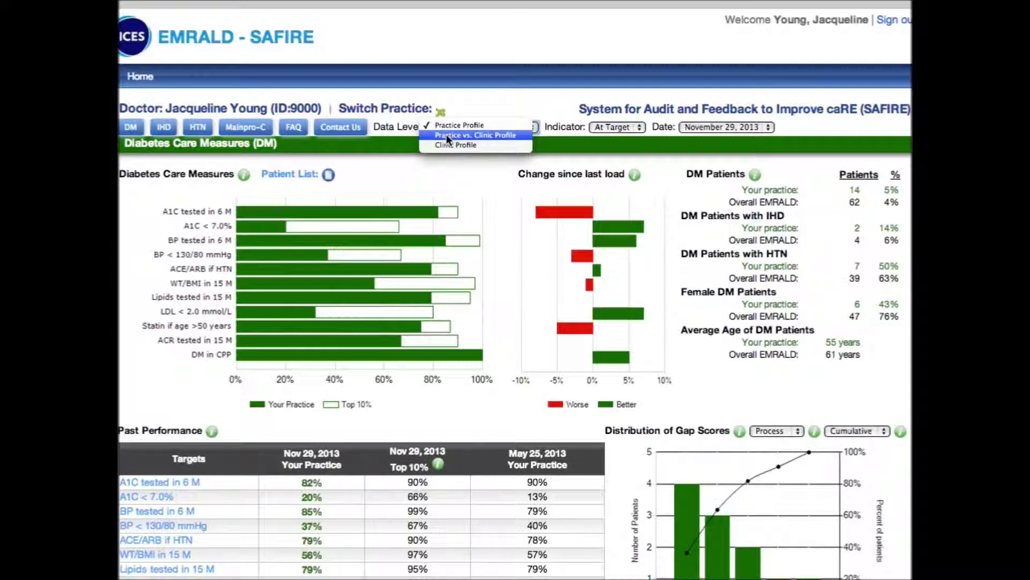
Step: Try Practice vs. Clinic Profile, then set the data level to Clinic Profile
click(446, 134)
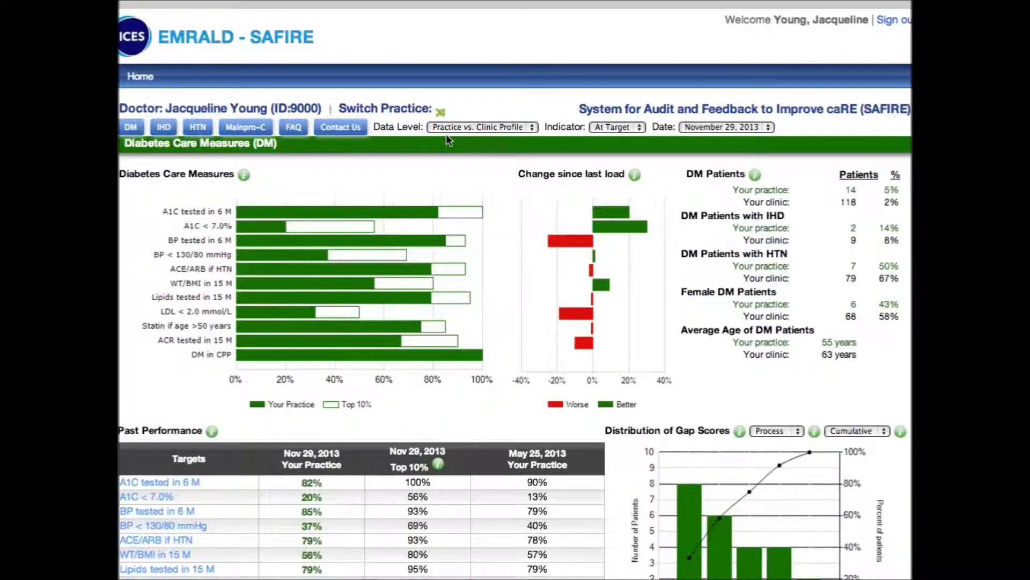
click(447, 134)
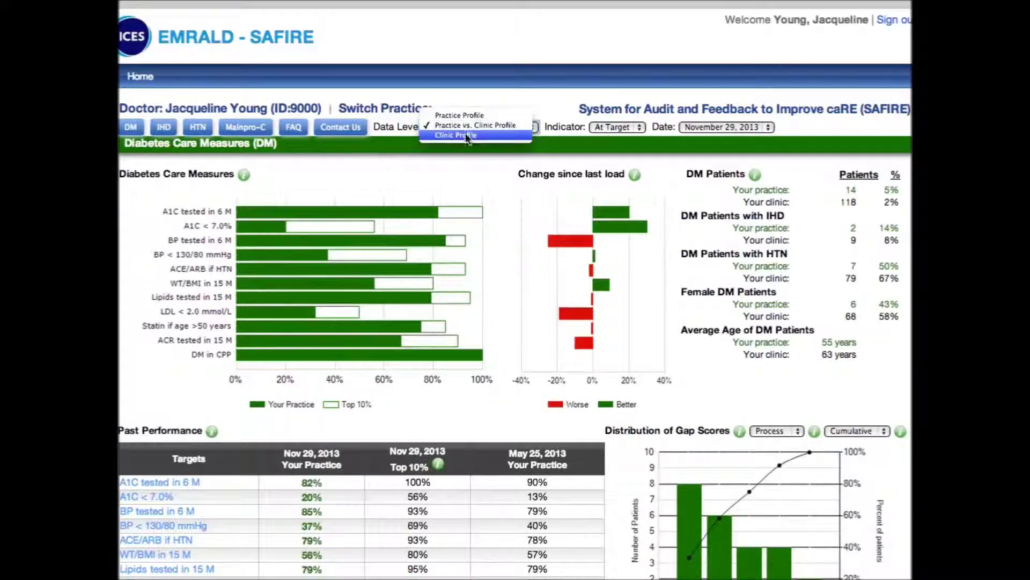
click(469, 135)
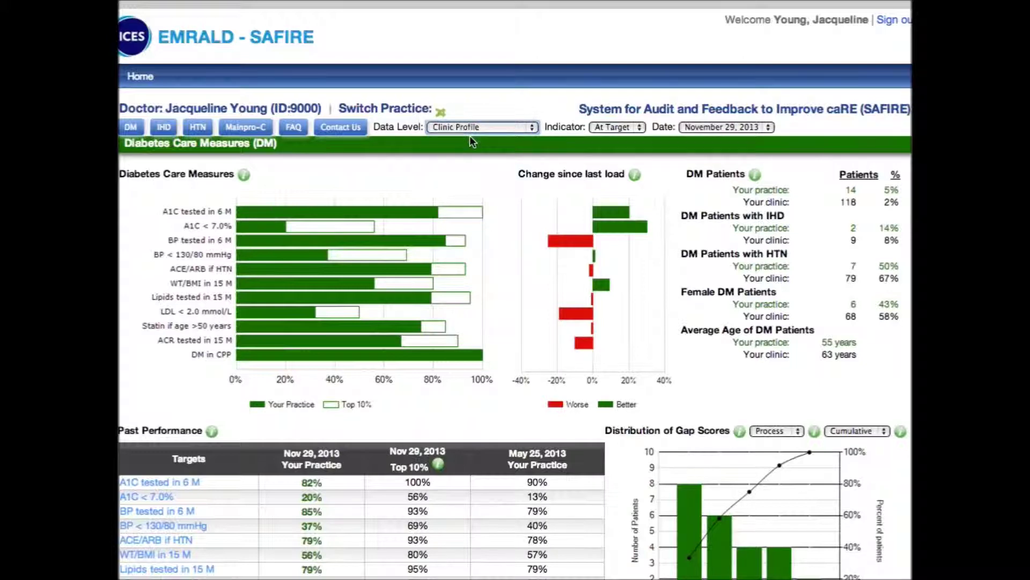